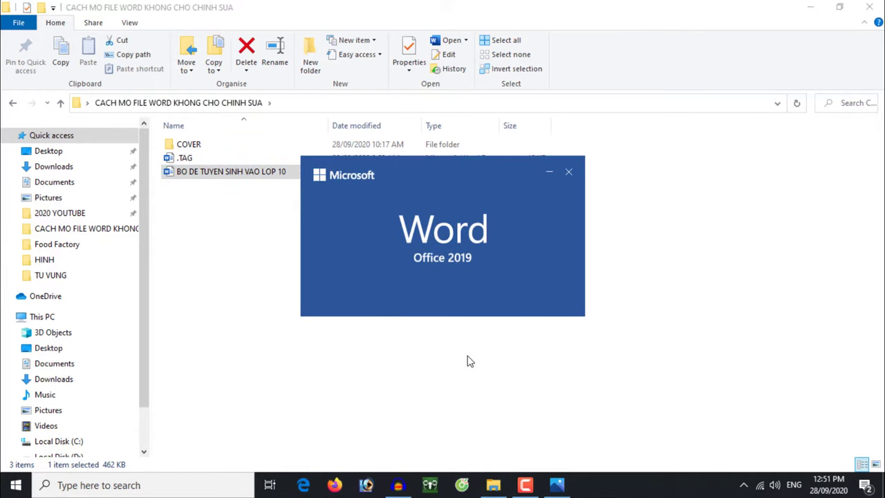
{"action": "scroll", "coordinate": [468, 360], "scroll_direction": "down", "scroll_amount": 5}
{"action": "scroll", "coordinate": [467, 360], "scroll_direction": "down", "scroll_amount": 5}
{"action": "scroll", "coordinate": [467, 360], "scroll_direction": "down", "scroll_amount": 5}
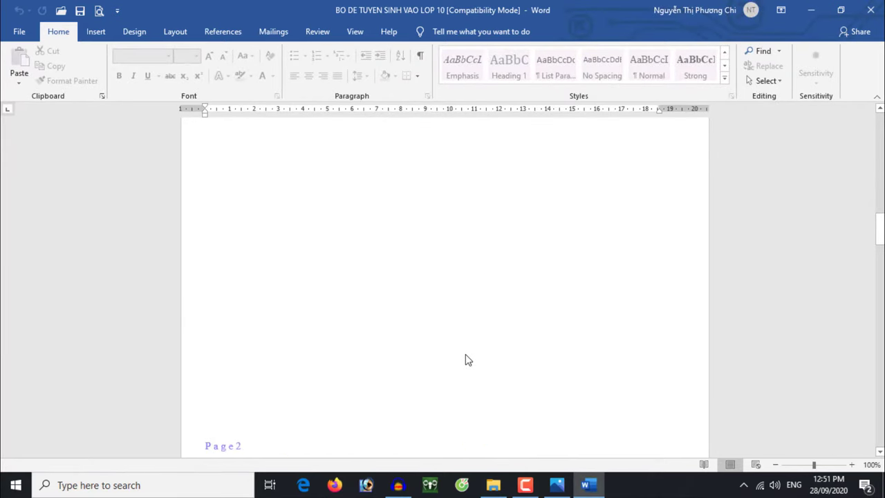
{"action": "scroll", "coordinate": [467, 360], "scroll_direction": "down", "scroll_amount": 5}
{"action": "scroll", "coordinate": [464, 357], "scroll_direction": "down", "scroll_amount": 4}
{"action": "scroll", "coordinate": [464, 357], "scroll_direction": "down", "scroll_amount": 1}
{"action": "left_click", "coordinate": [315, 219]}
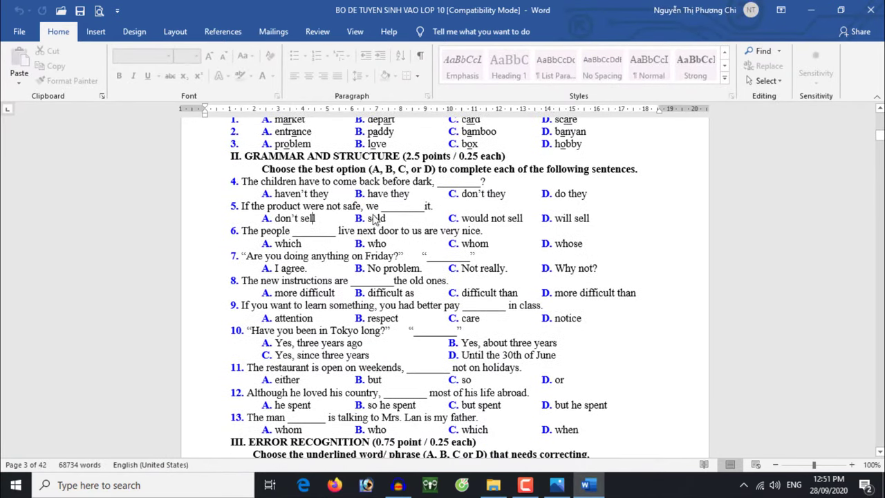
{"action": "key", "text": "ctrl+Home"}
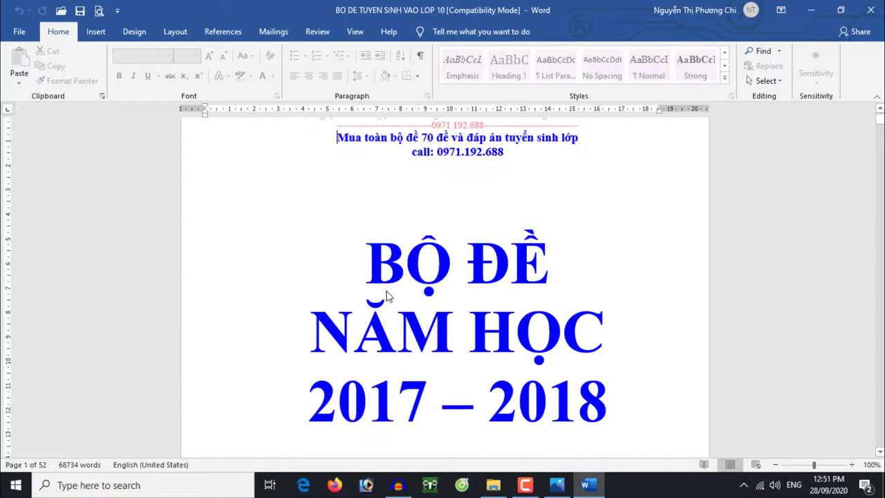
{"action": "scroll", "coordinate": [411, 336], "scroll_direction": "down", "scroll_amount": 5}
{"action": "scroll", "coordinate": [411, 336], "scroll_direction": "down", "scroll_amount": 5}
{"action": "scroll", "coordinate": [415, 339], "scroll_direction": "down", "scroll_amount": 3}
{"action": "scroll", "coordinate": [419, 342], "scroll_direction": "down", "scroll_amount": 3}
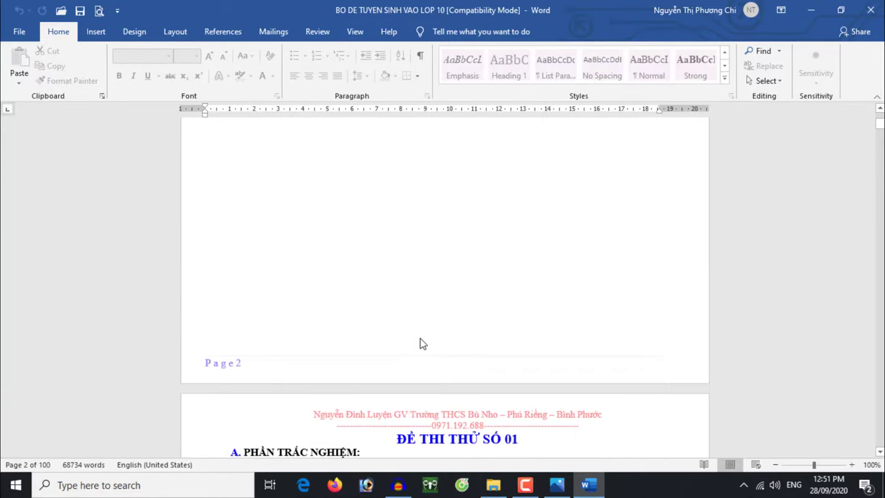
{"action": "scroll", "coordinate": [419, 342], "scroll_direction": "down", "scroll_amount": 5}
{"action": "scroll", "coordinate": [419, 341], "scroll_direction": "down", "scroll_amount": 10}
{"action": "scroll", "coordinate": [343, 204], "scroll_direction": "down", "scroll_amount": 1}
{"action": "left_click", "coordinate": [342, 201]}
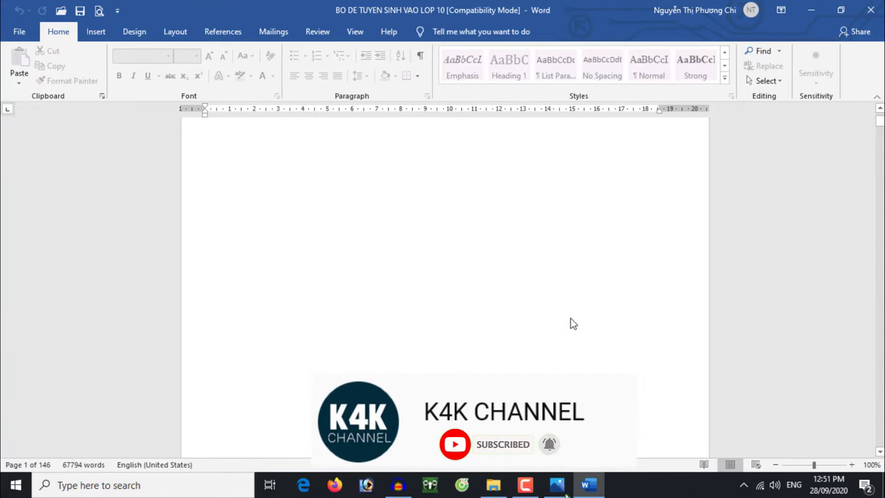
Save a copy as a Single File Web Page named 'BO DE TUYEN SINH 2', accepting the compatibility warning.
{"action": "left_click", "coordinate": [18, 32]}
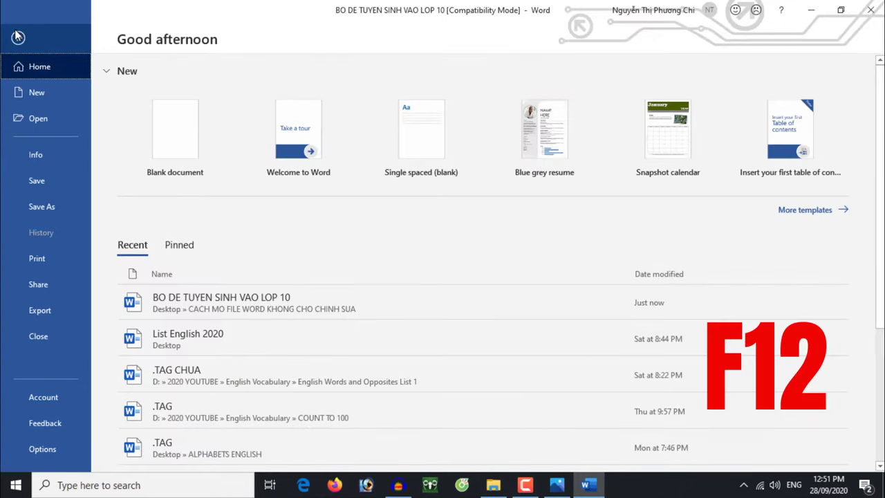
{"action": "left_click", "coordinate": [42, 207]}
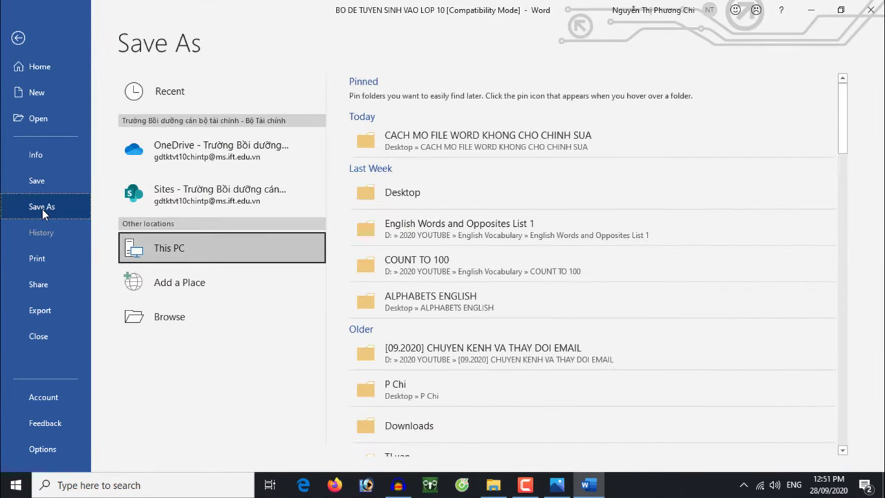
{"action": "left_click", "coordinate": [406, 193]}
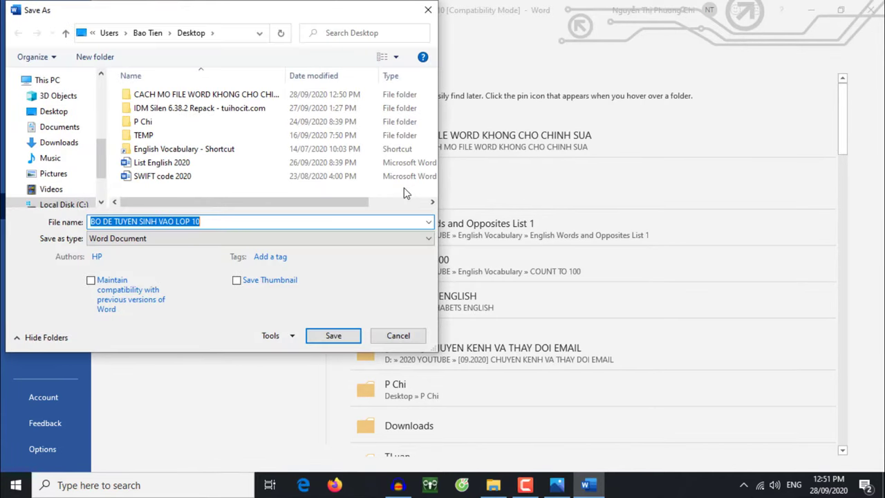
{"action": "left_click", "coordinate": [225, 222]}
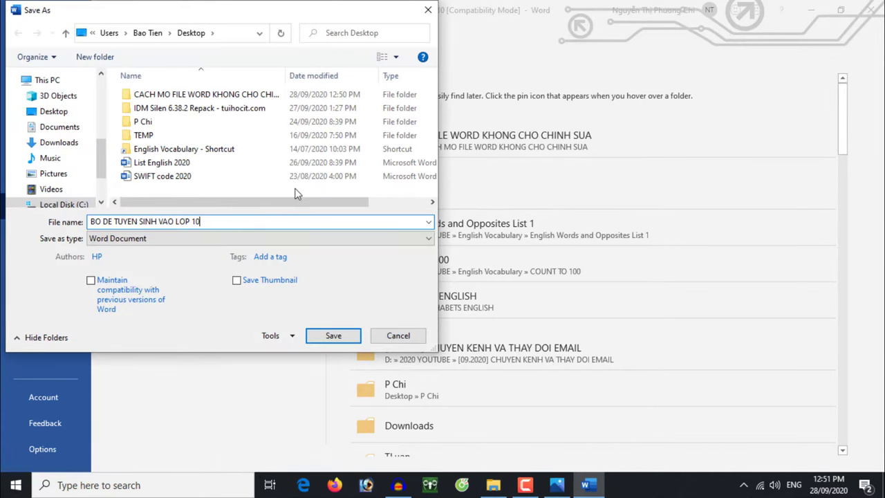
{"action": "key", "text": "BackSpace"}
{"action": "key", "text": "BackSpace"}
{"action": "key", "text": "BackSpace"}
{"action": "type", "text": "2"}
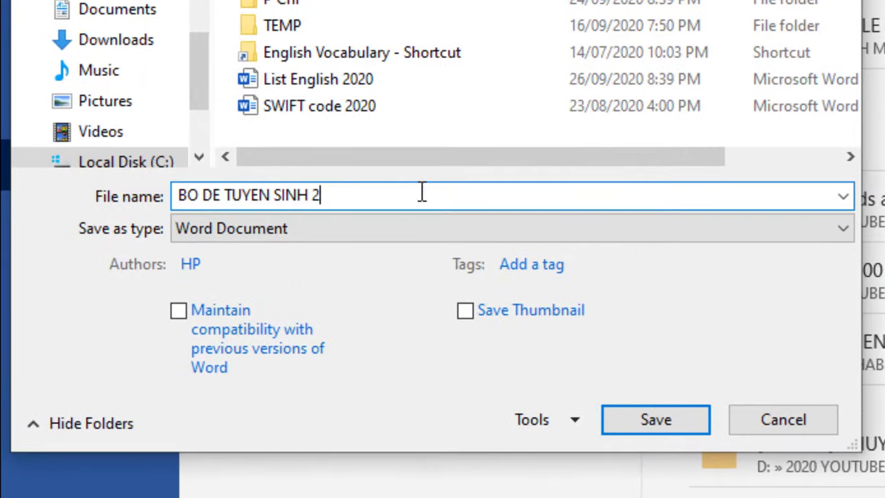
{"action": "left_click", "coordinate": [232, 227]}
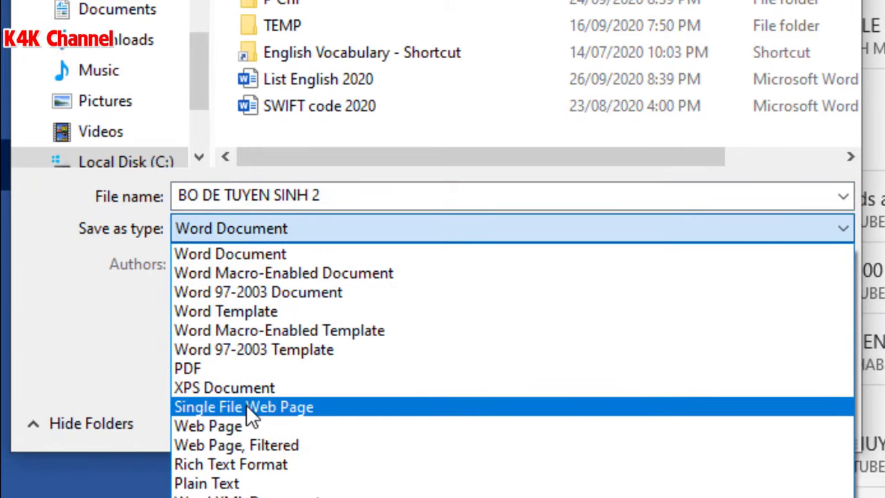
{"action": "left_click", "coordinate": [334, 407]}
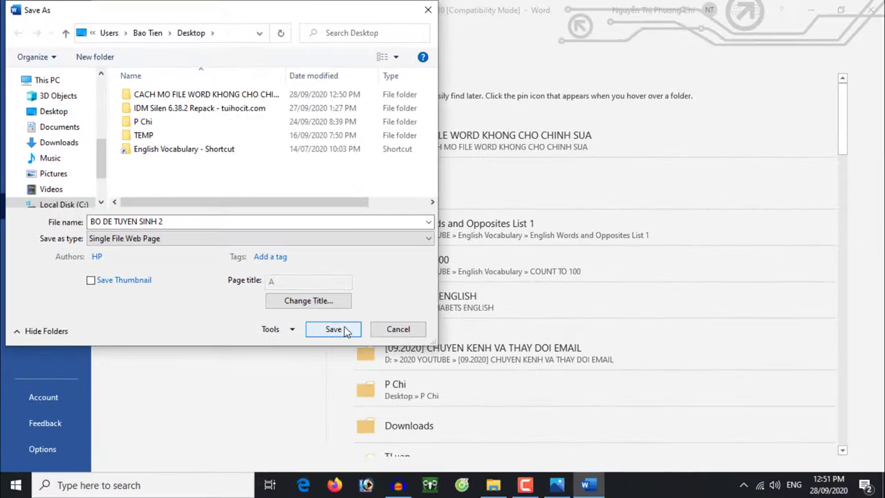
{"action": "left_click", "coordinate": [348, 331]}
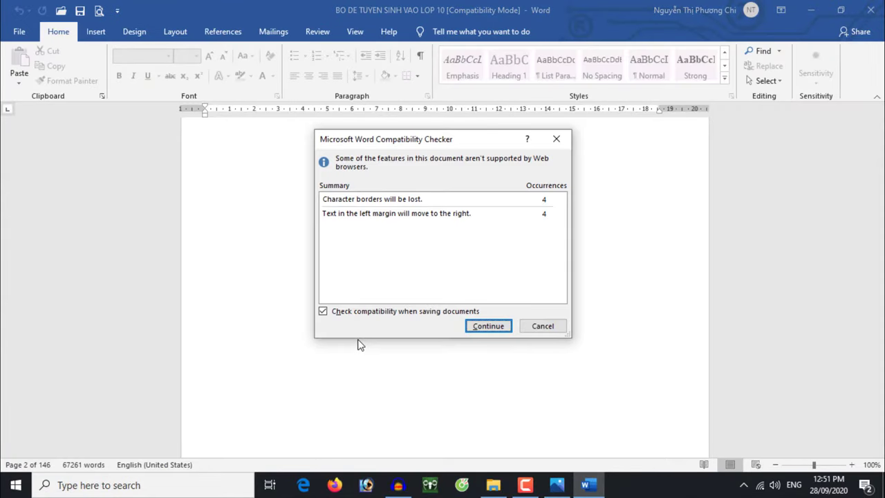
{"action": "left_click", "coordinate": [495, 327]}
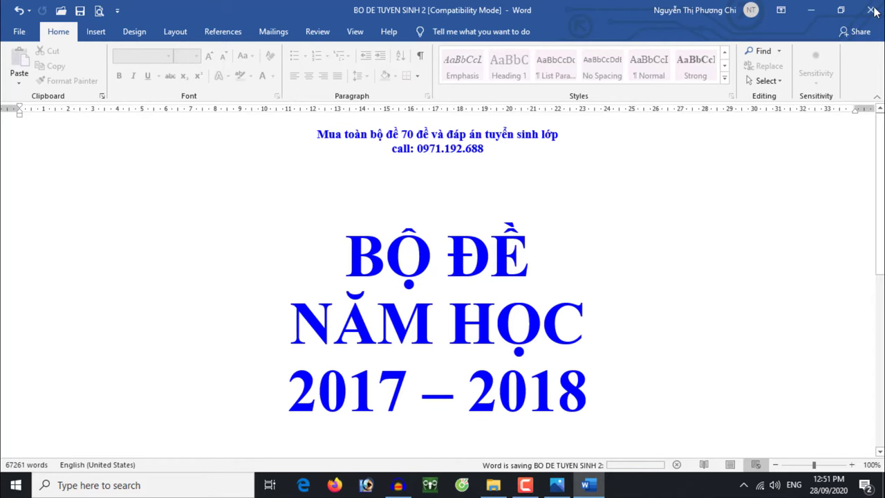
Close Word and choose another app to open the BO DE TUYEN SINH 2 file.
{"action": "left_click", "coordinate": [870, 10]}
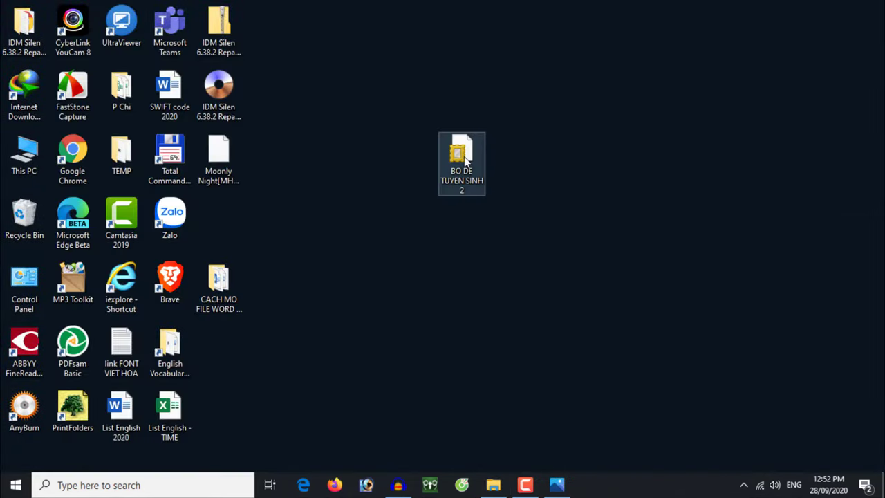
{"action": "right_click", "coordinate": [465, 160]}
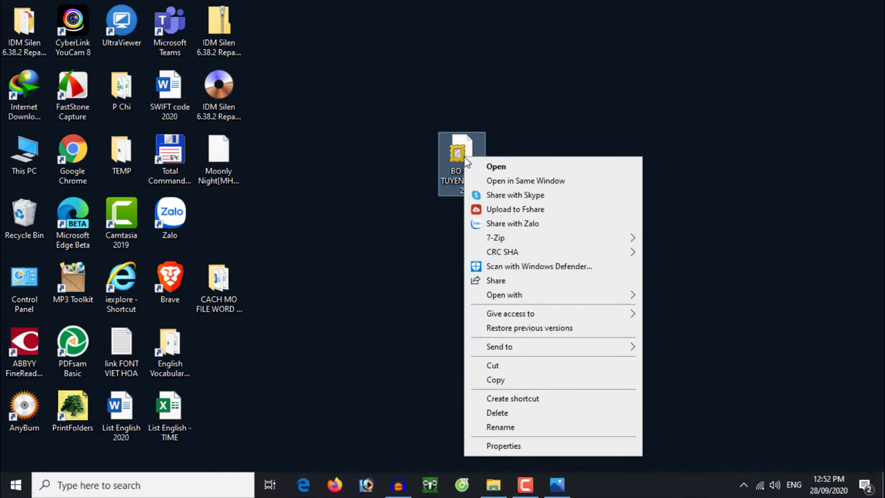
{"action": "mouse_move", "coordinate": [504, 294]}
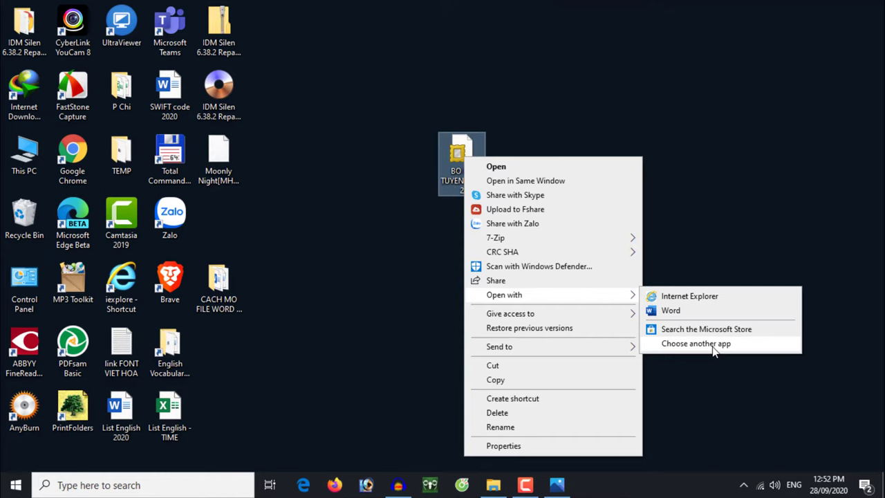
{"action": "left_click", "coordinate": [714, 350]}
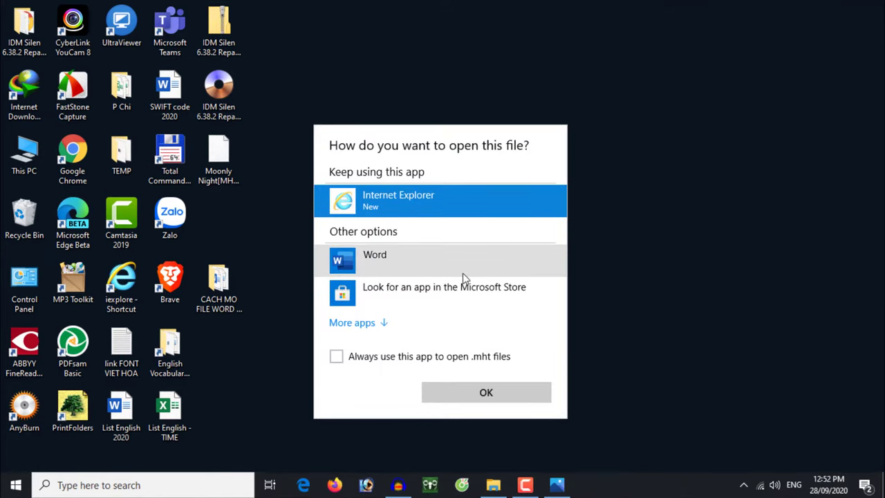
{"action": "left_click", "coordinate": [356, 323]}
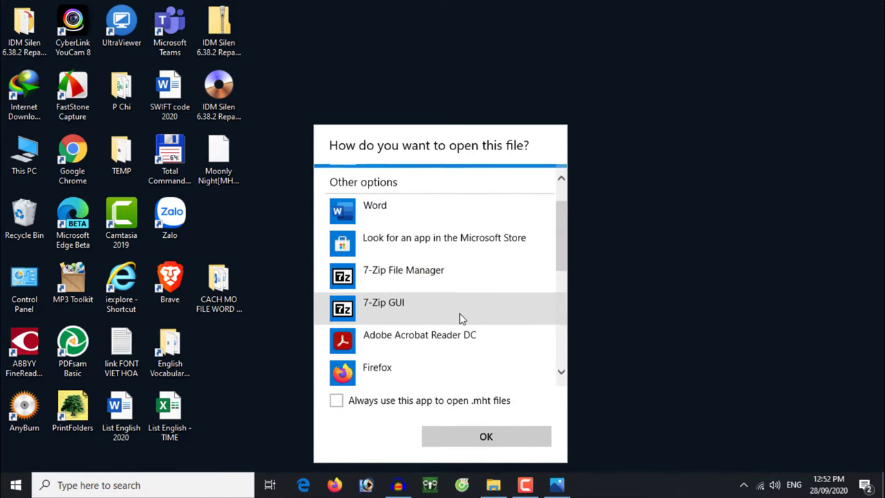
Pick WordPad from the app list to open the .mht file.
{"action": "scroll", "coordinate": [462, 318], "scroll_direction": "down", "scroll_amount": 2}
{"action": "scroll", "coordinate": [460, 304], "scroll_direction": "down", "scroll_amount": 2}
{"action": "scroll", "coordinate": [462, 287], "scroll_direction": "down", "scroll_amount": 3}
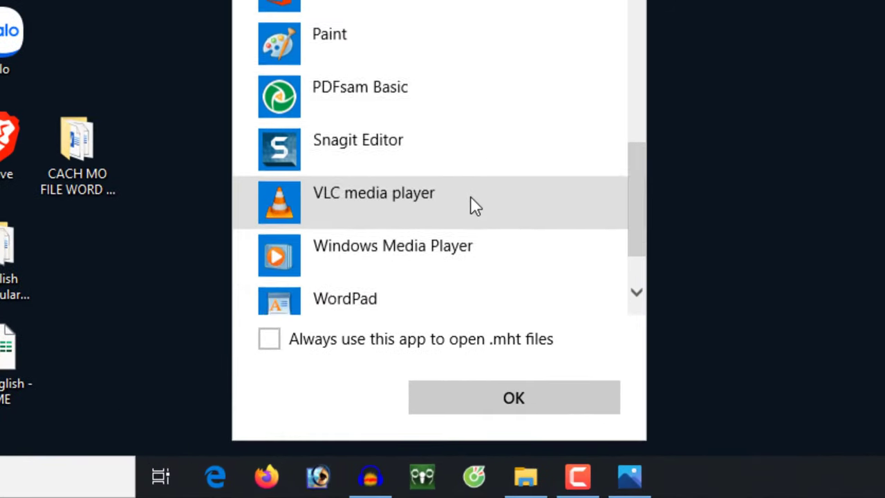
{"action": "scroll", "coordinate": [470, 206], "scroll_direction": "down", "scroll_amount": 2}
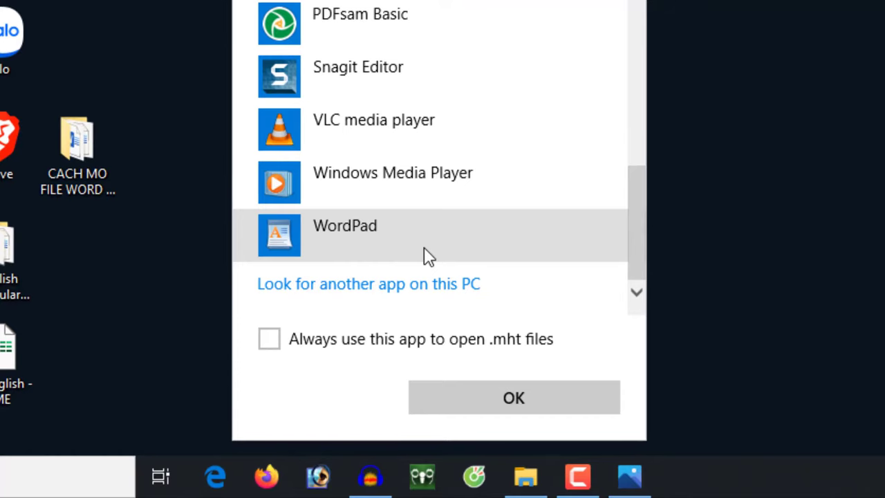
{"action": "left_click", "coordinate": [424, 249]}
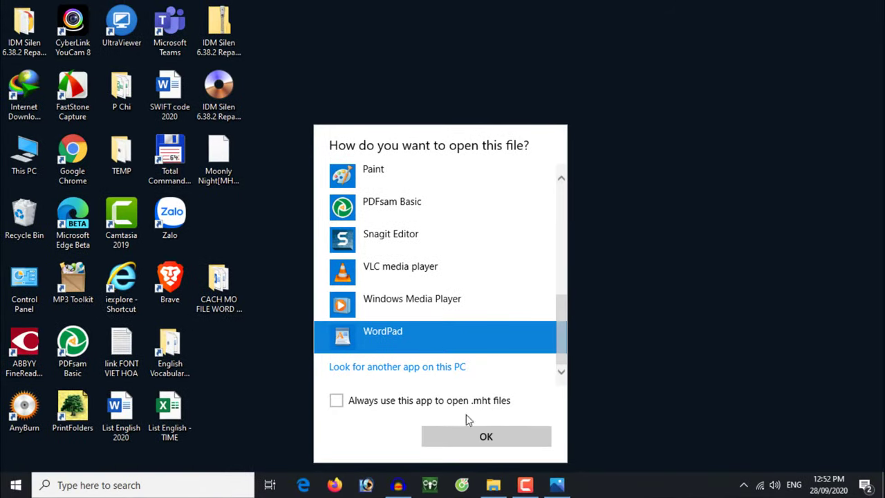
{"action": "left_click", "coordinate": [493, 435]}
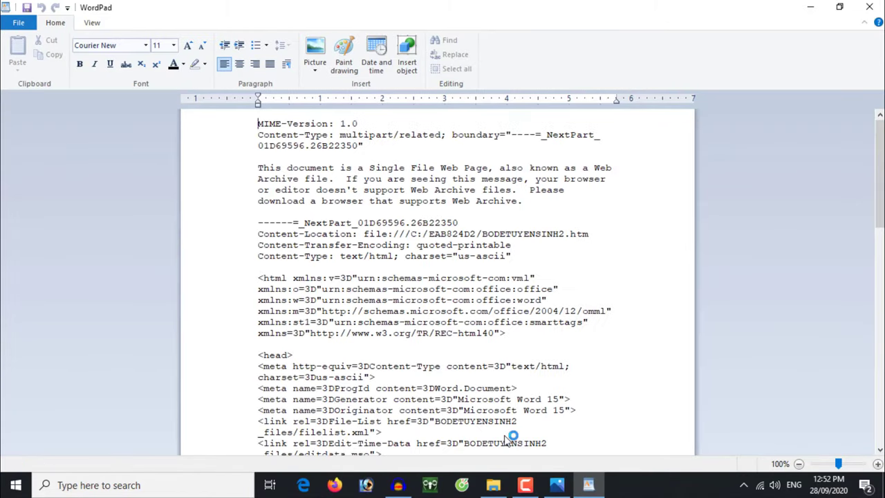
{"action": "scroll", "coordinate": [538, 392], "scroll_direction": "down", "scroll_amount": 3}
{"action": "scroll", "coordinate": [538, 392], "scroll_direction": "down", "scroll_amount": 4}
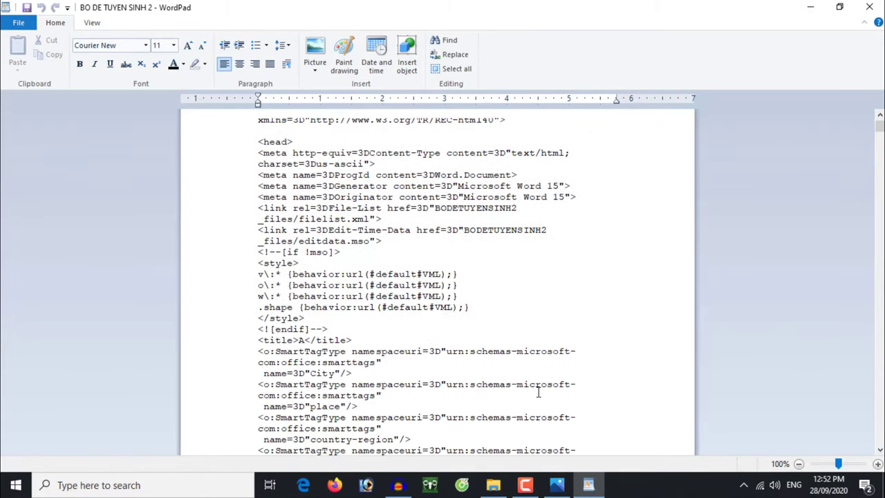
{"action": "scroll", "coordinate": [538, 392], "scroll_direction": "down", "scroll_amount": 4}
{"action": "scroll", "coordinate": [539, 392], "scroll_direction": "down", "scroll_amount": 4}
{"action": "scroll", "coordinate": [541, 392], "scroll_direction": "down", "scroll_amount": 4}
{"action": "scroll", "coordinate": [542, 392], "scroll_direction": "down", "scroll_amount": 5}
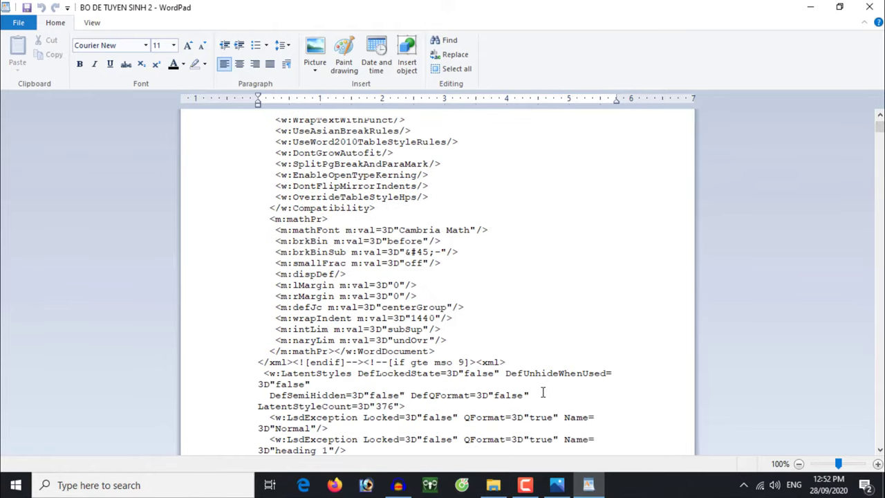
{"action": "scroll", "coordinate": [543, 392], "scroll_direction": "down", "scroll_amount": 5}
{"action": "scroll", "coordinate": [543, 392], "scroll_direction": "down", "scroll_amount": 2}
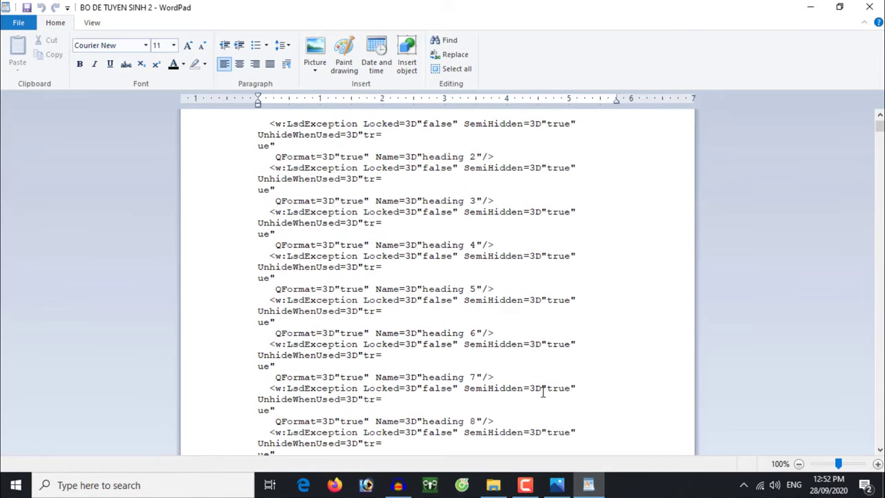
Search the file's markup for 'password' to reach the UnprotectPassword tag.
{"action": "key", "text": "ctrl+f"}
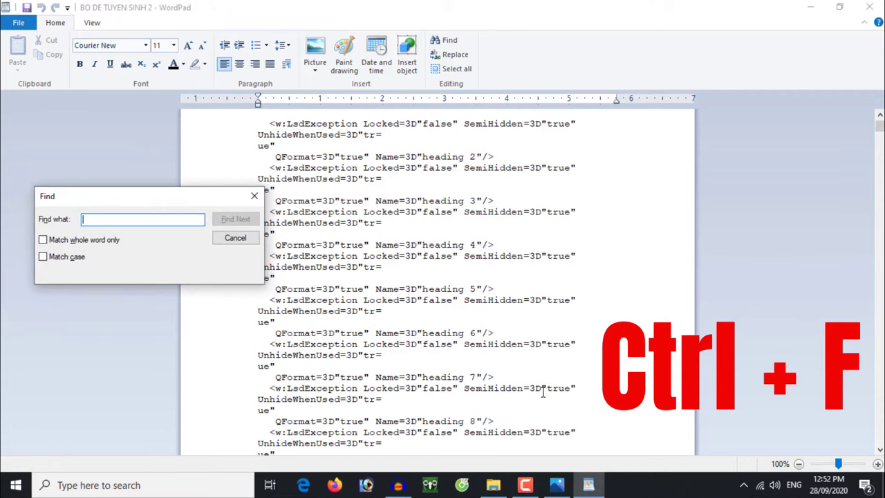
{"action": "type", "text": "pas"}
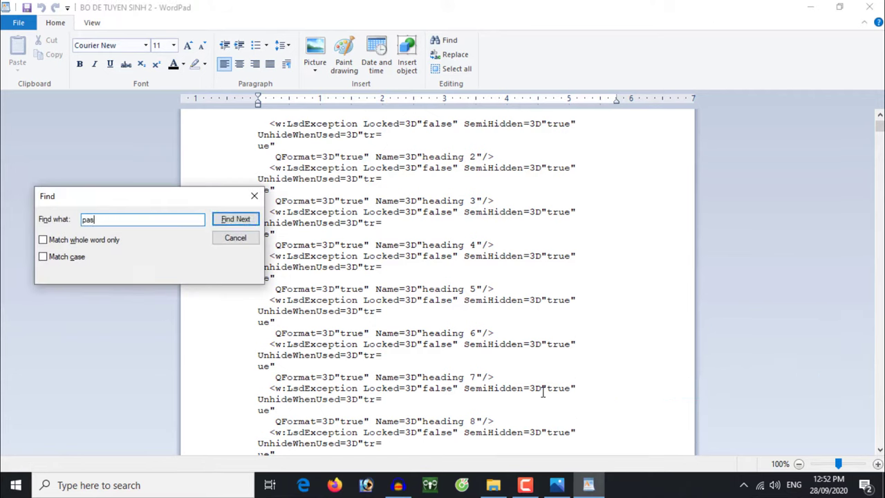
{"action": "type", "text": "sword"}
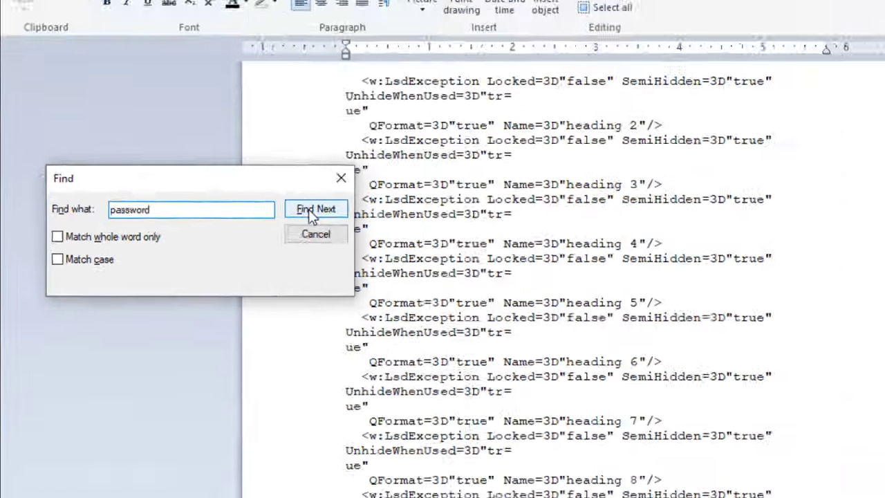
{"action": "left_click", "coordinate": [534, 181]}
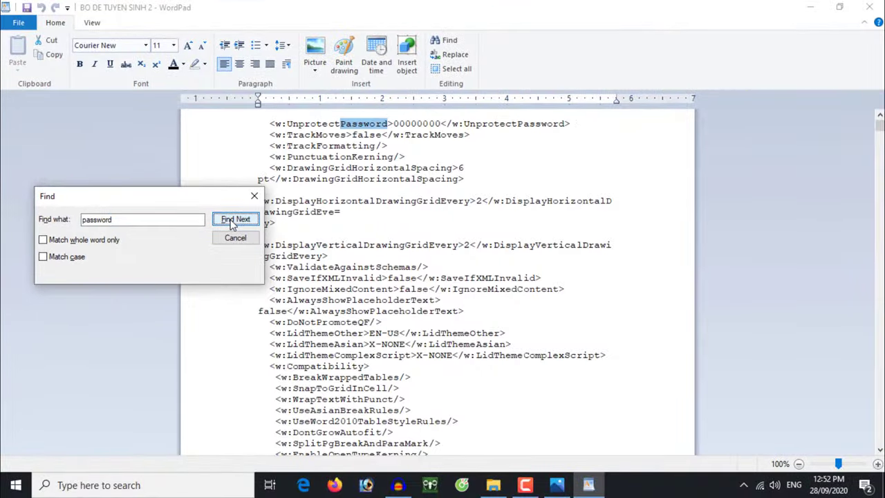
{"action": "scroll", "coordinate": [233, 235], "scroll_direction": "up", "scroll_amount": 2}
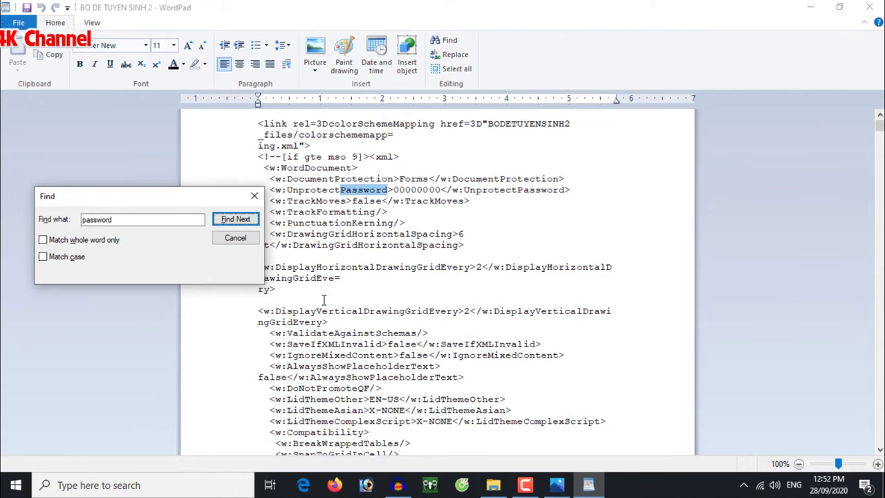
Delete the 00000000 value between the UnprotectPassword tags.
{"action": "left_click", "coordinate": [235, 237]}
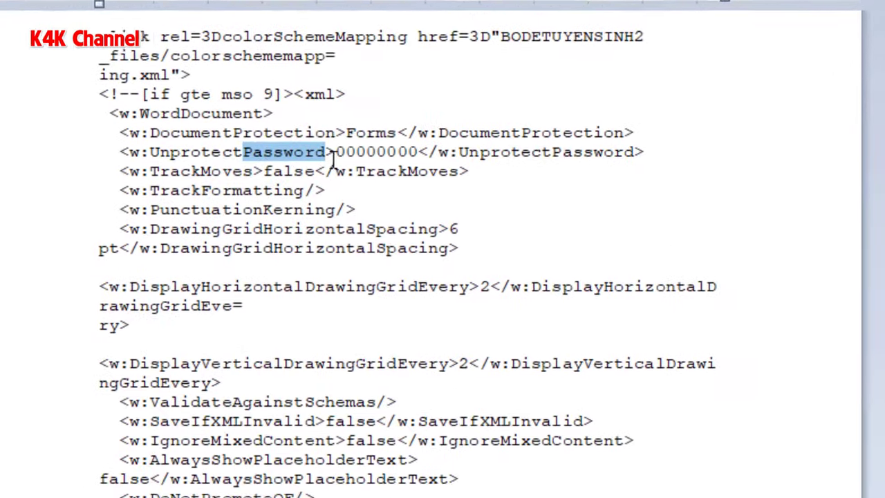
{"action": "left_click", "coordinate": [394, 189]}
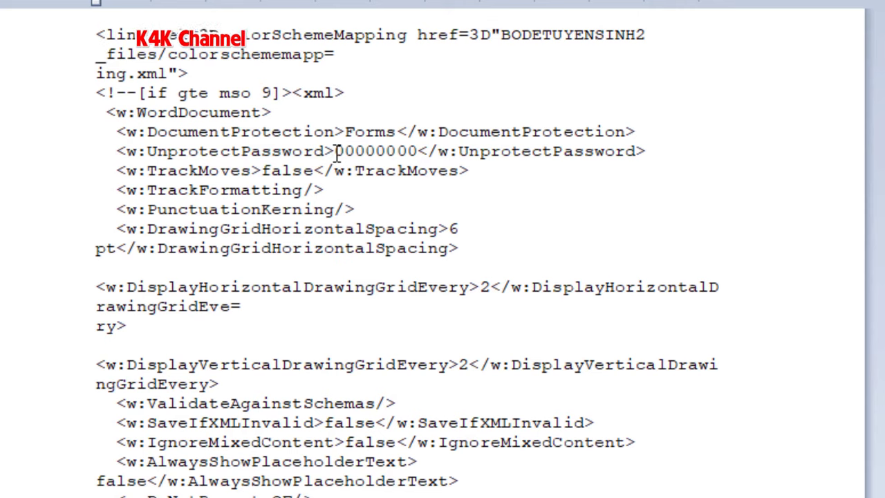
{"action": "left_click_drag", "start_coordinate": [335, 152], "coordinate": [417, 152]}
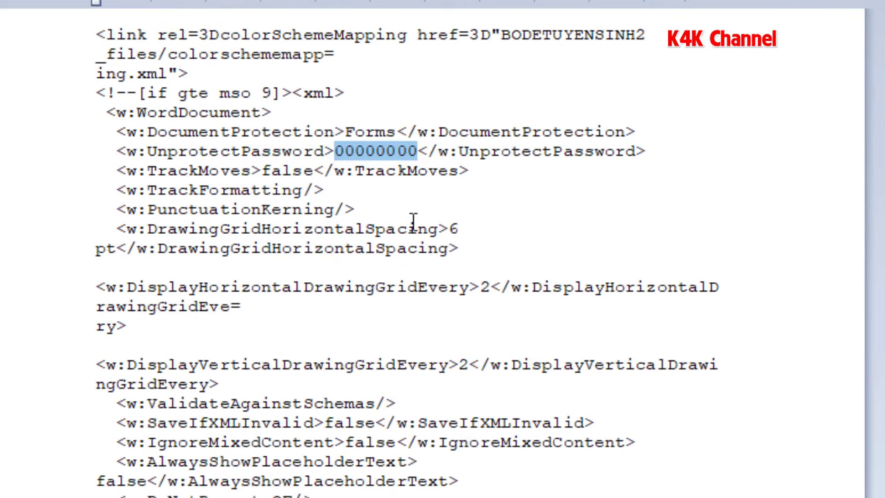
{"action": "key", "text": "Delete"}
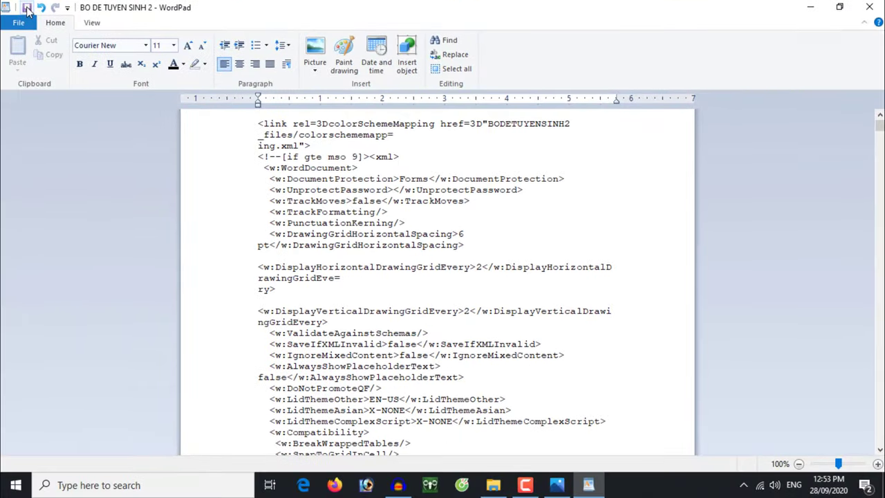
{"action": "scroll", "coordinate": [268, 178], "scroll_direction": "down", "scroll_amount": 2}
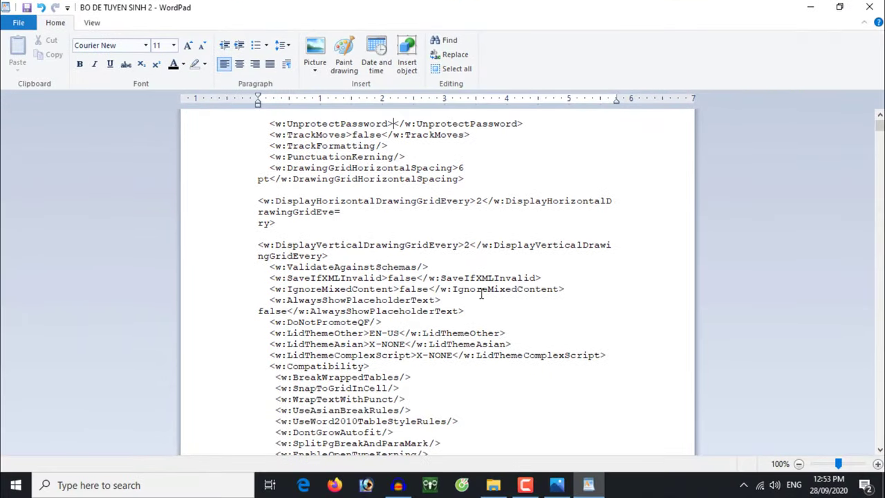
Close WordPad and reopen the edited BO DE TUYEN SINH 2 file with Word.
{"action": "left_click", "coordinate": [869, 7]}
{"action": "left_click", "coordinate": [679, 216]}
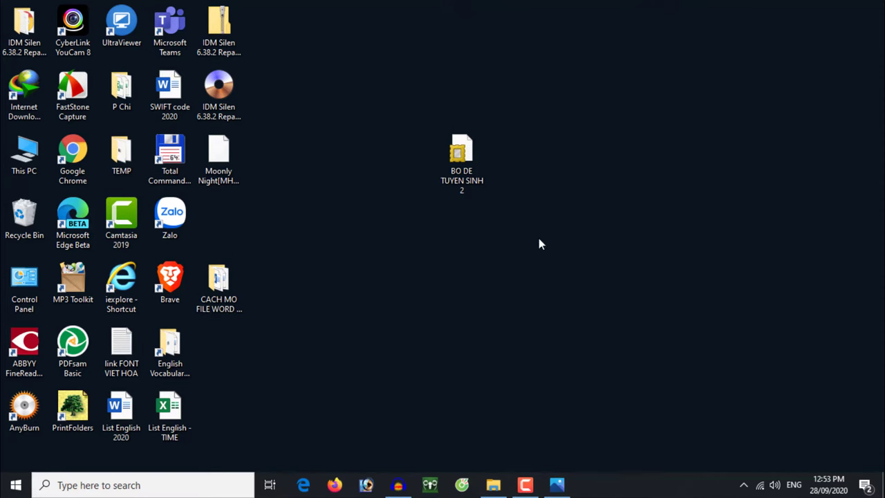
{"action": "right_click", "coordinate": [468, 166]}
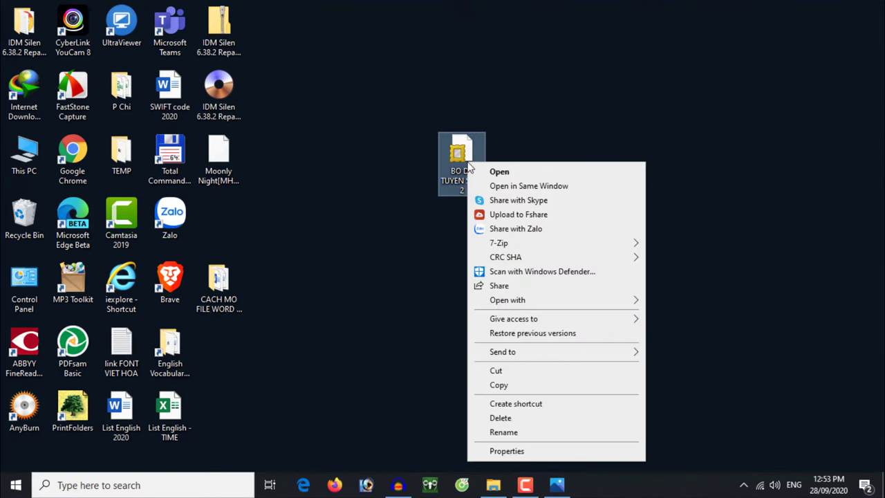
{"action": "mouse_move", "coordinate": [507, 300]}
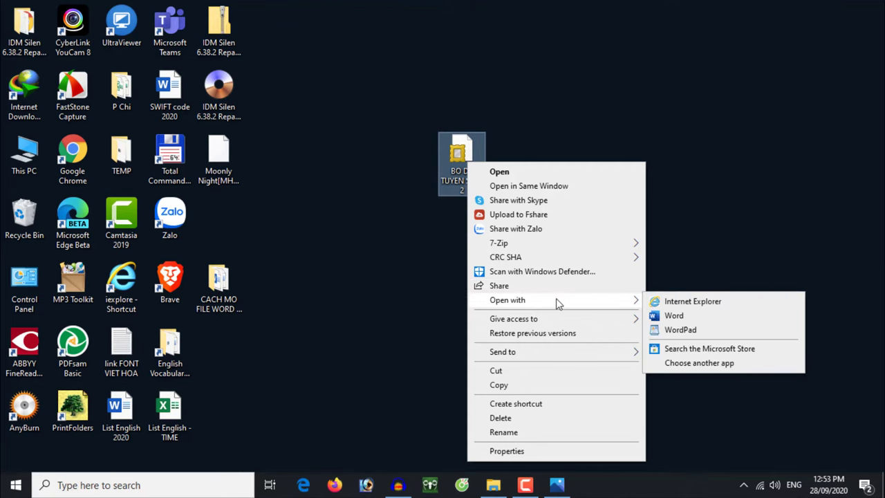
{"action": "left_click", "coordinate": [700, 316]}
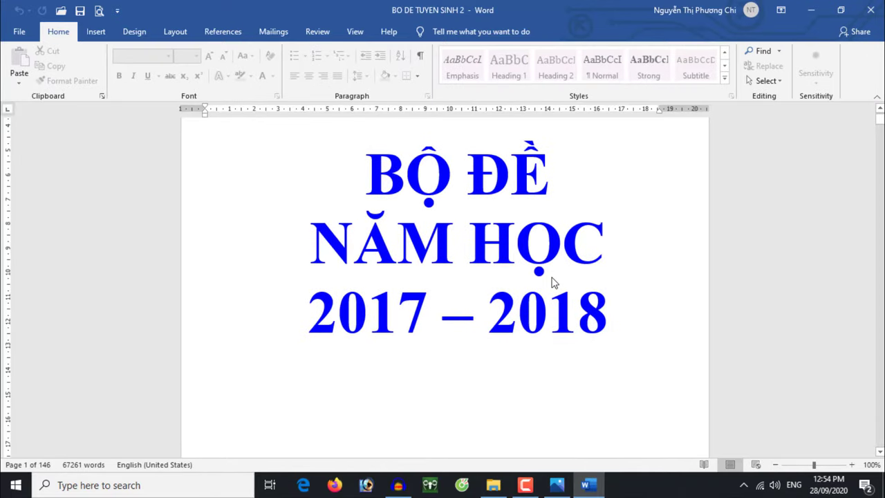
Use Stop Protection in the Review tab's Restrict Editing pane to remove the forms-only restriction.
{"action": "left_click", "coordinate": [322, 36]}
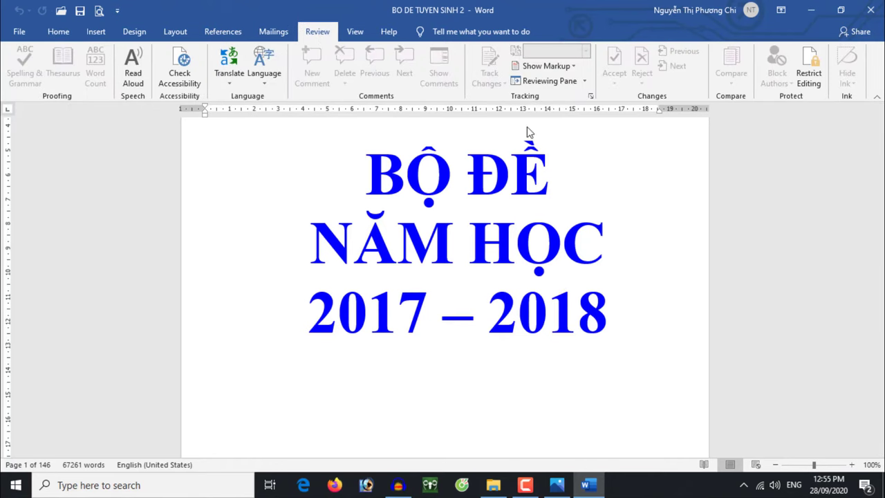
{"action": "left_click", "coordinate": [813, 88]}
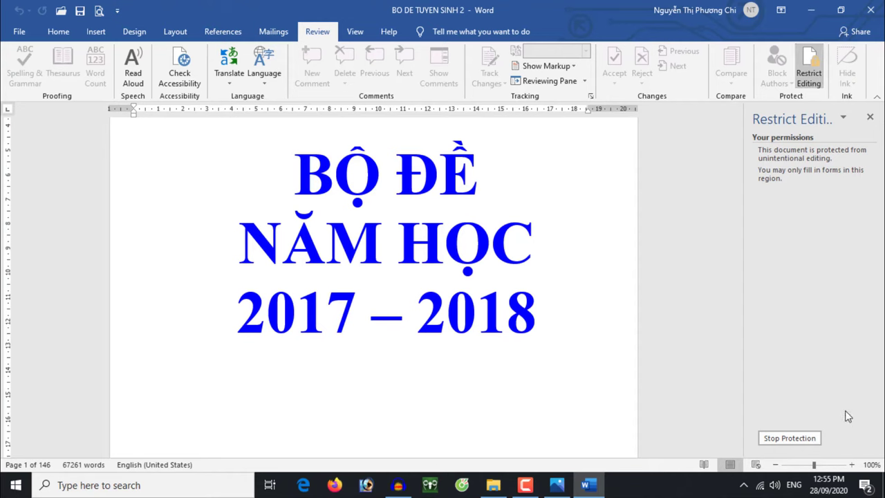
{"action": "left_click", "coordinate": [801, 442]}
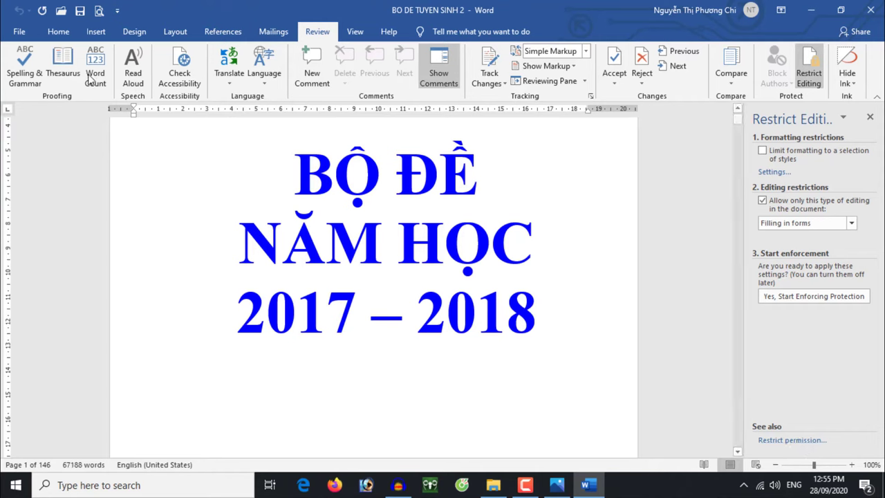
Save the unprotected document and delete Grammar and Structure questions 4–12.
{"action": "left_click", "coordinate": [79, 12]}
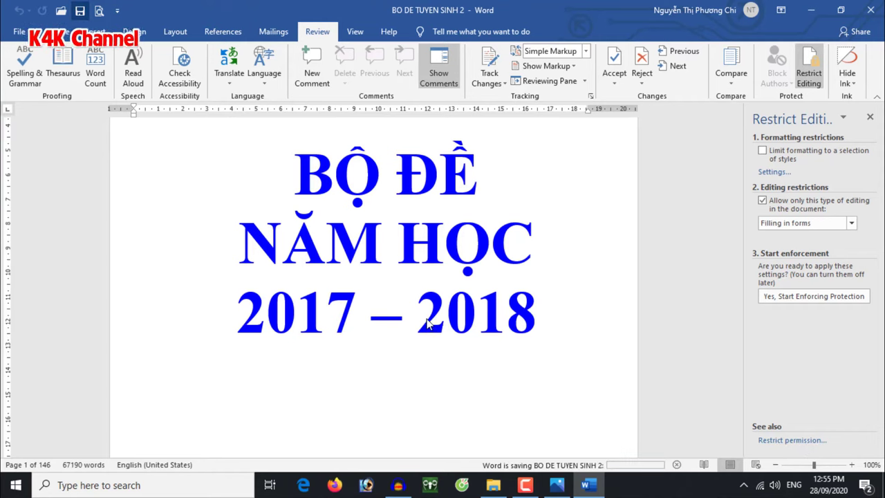
{"action": "scroll", "coordinate": [429, 328], "scroll_direction": "down", "scroll_amount": 3}
{"action": "scroll", "coordinate": [427, 318], "scroll_direction": "down", "scroll_amount": 3}
{"action": "scroll", "coordinate": [427, 316], "scroll_direction": "down", "scroll_amount": 5}
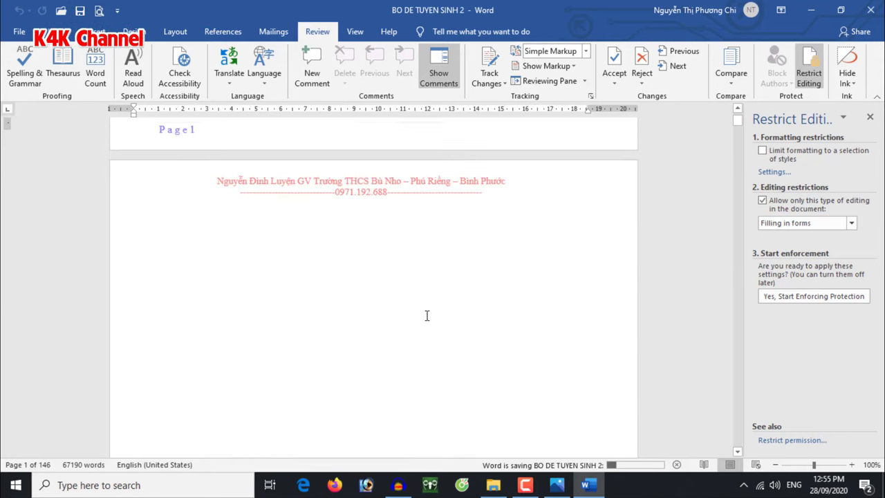
{"action": "scroll", "coordinate": [427, 316], "scroll_direction": "down", "scroll_amount": 3}
{"action": "scroll", "coordinate": [427, 316], "scroll_direction": "down", "scroll_amount": 3}
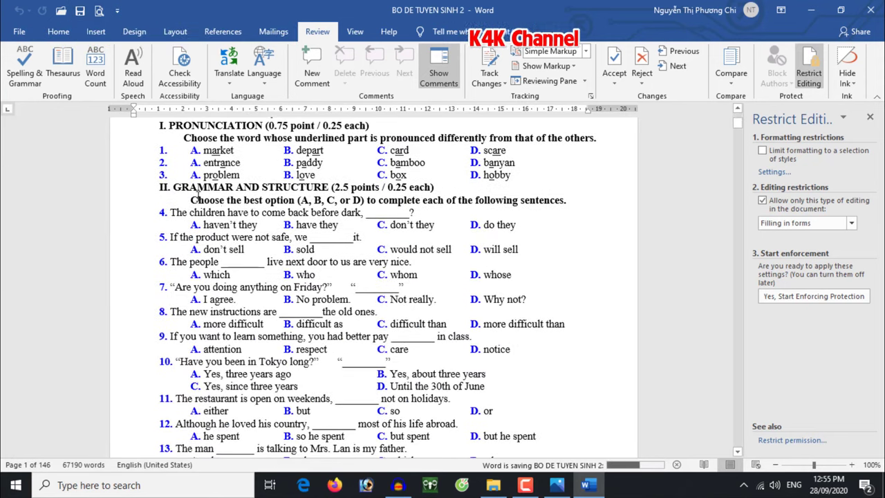
{"action": "mouse_move", "coordinate": [159, 188]}
{"action": "left_mouse_down"}
{"action": "mouse_move", "coordinate": [468, 337]}
{"action": "mouse_move", "coordinate": [528, 439]}
{"action": "left_mouse_up"}
{"action": "key", "text": "Delete"}
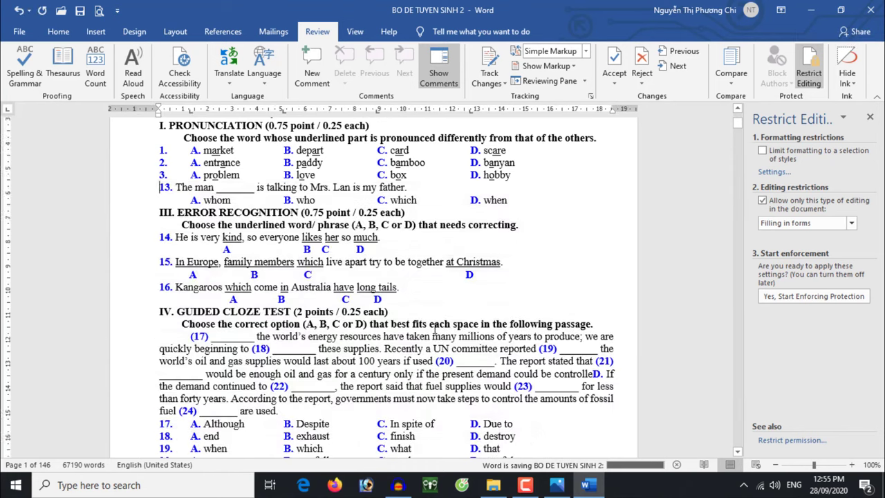
Copy the whole Writing section and start a new blank document.
{"action": "scroll", "coordinate": [194, 221], "scroll_direction": "down", "scroll_amount": 5}
{"action": "scroll", "coordinate": [194, 221], "scroll_direction": "down", "scroll_amount": 5}
{"action": "scroll", "coordinate": [183, 336], "scroll_direction": "down", "scroll_amount": 1}
{"action": "scroll", "coordinate": [159, 276], "scroll_direction": "down", "scroll_amount": 7}
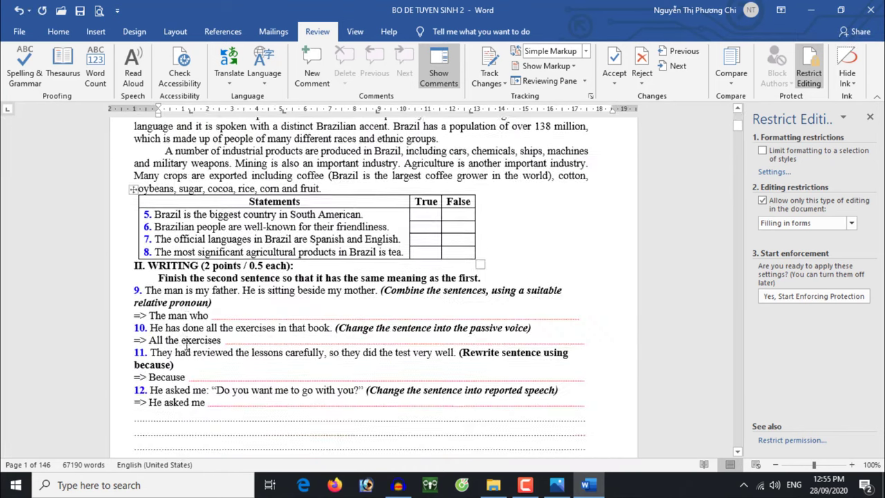
{"action": "scroll", "coordinate": [138, 207], "scroll_direction": "down", "scroll_amount": 2}
{"action": "left_click_drag", "start_coordinate": [137, 199], "coordinate": [500, 335]}
{"action": "key", "text": "ctrl+c"}
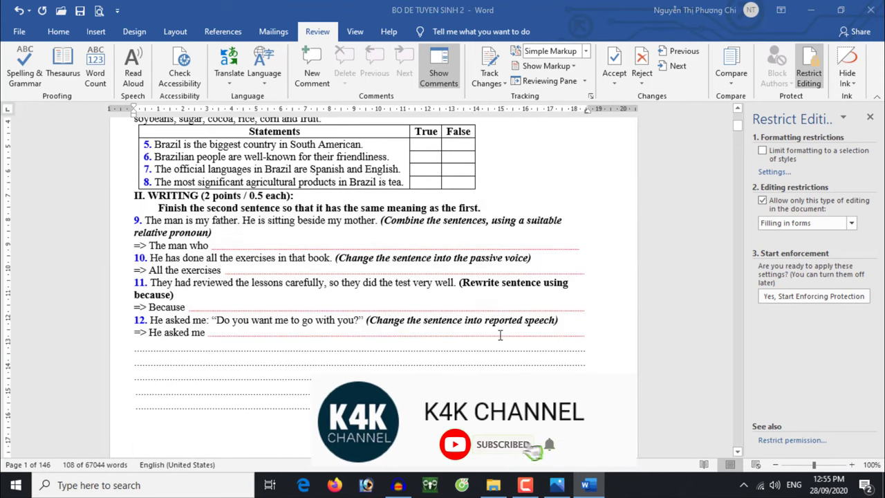
{"action": "key", "text": "ctrl+n"}
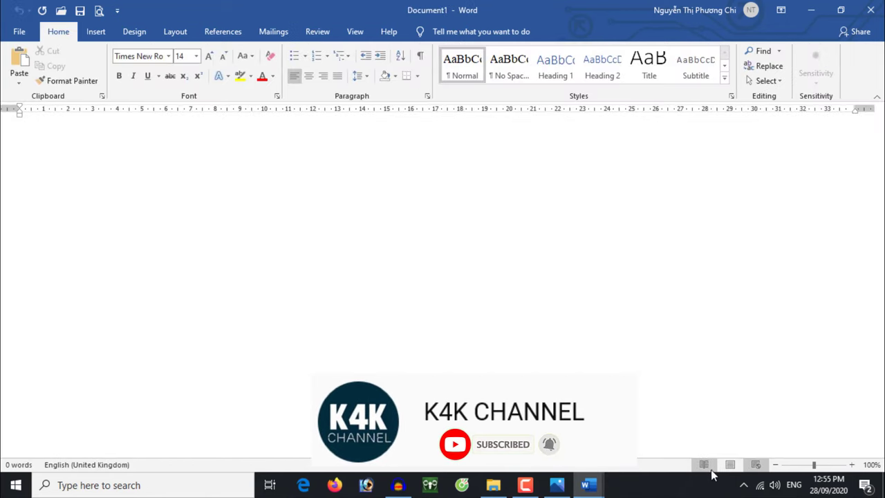
Paste Writing questions 9–12 with answer lines into Document1 in Print Layout view.
{"action": "left_click", "coordinate": [730, 464]}
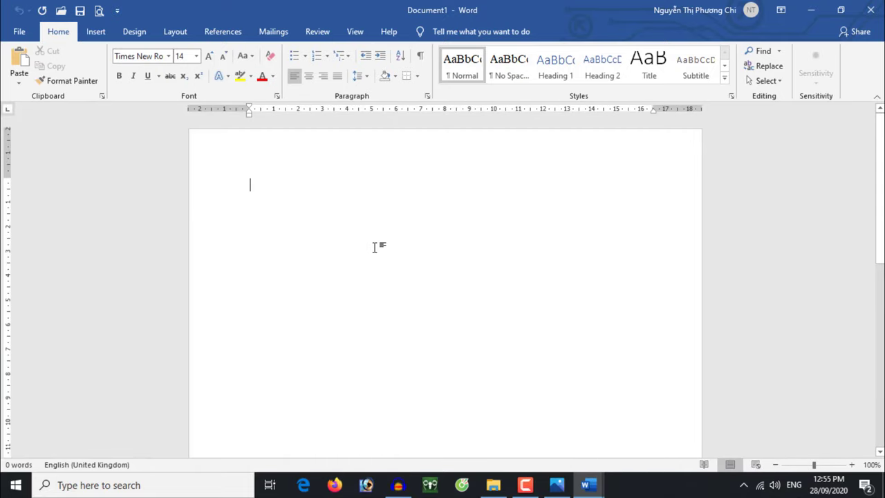
{"action": "key", "text": "ctrl+v"}
{"action": "scroll", "coordinate": [435, 306], "scroll_direction": "down", "scroll_amount": 4}
{"action": "scroll", "coordinate": [437, 306], "scroll_direction": "up", "scroll_amount": 4}
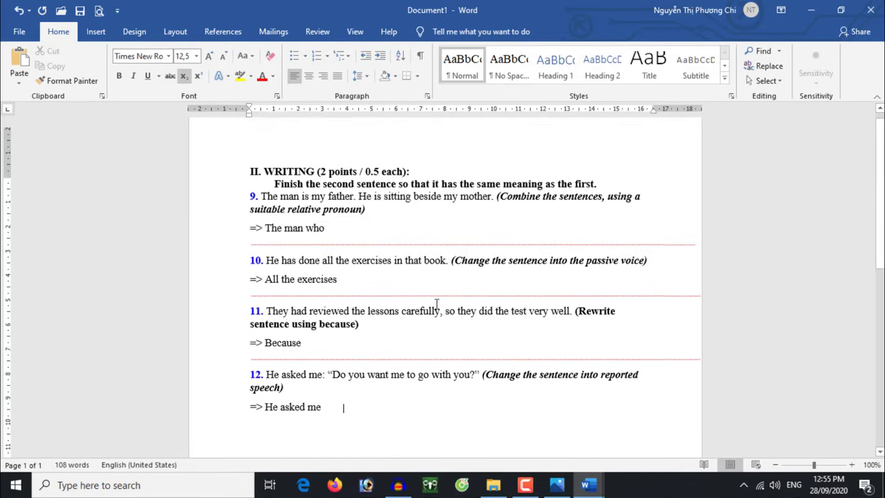